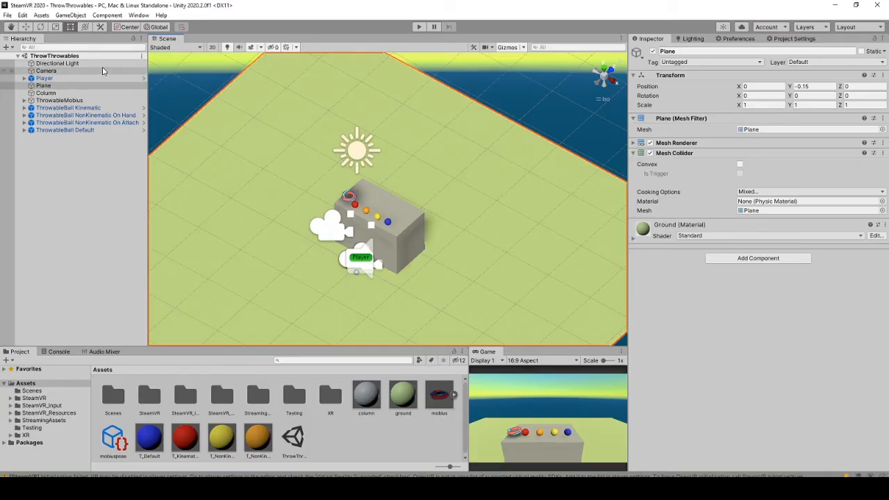
- Exit Play mode and orbit the Scene view back around the table
left_click(102, 70)
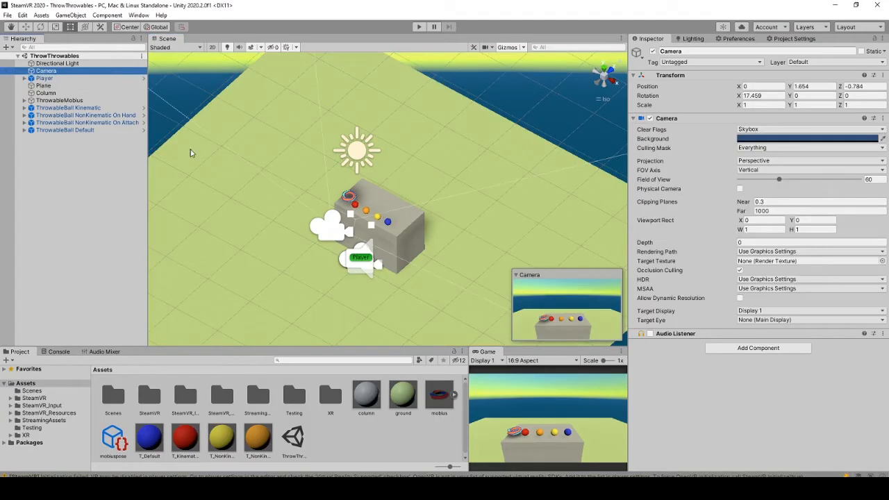
scroll(248, 207, "down", 7)
mouse_move(358, 243)
right_mouse_down()
mouse_move(403, 201)
mouse_move(366, 251)
right_mouse_up()
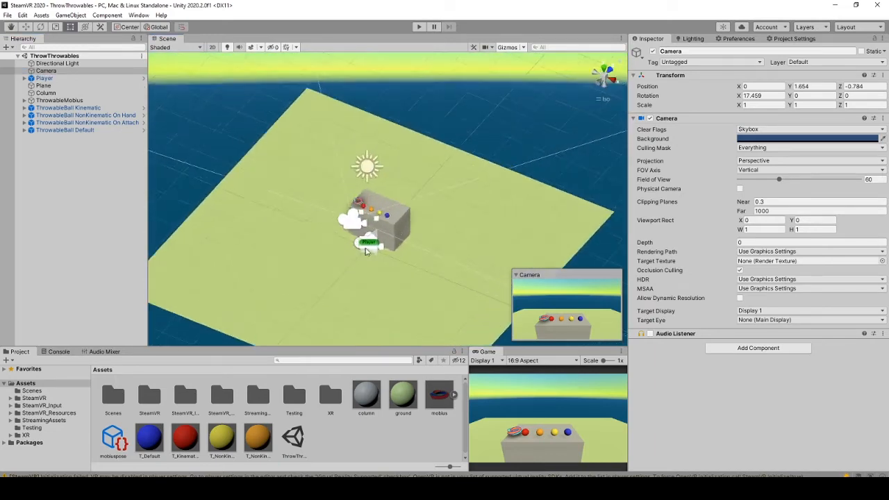
scroll(363, 245, "up", 8)
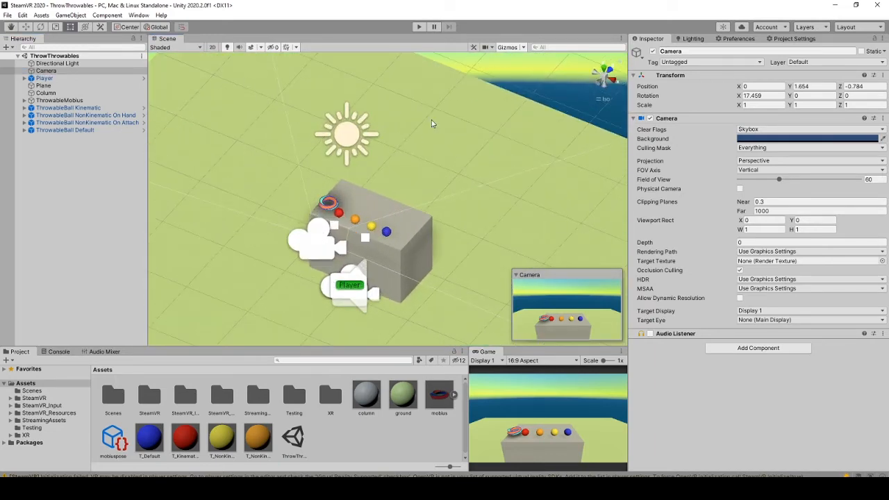
- Select the ground Plane and Column cube, then pan up to reveal the Player rig
left_click(431, 124)
left_click(391, 256)
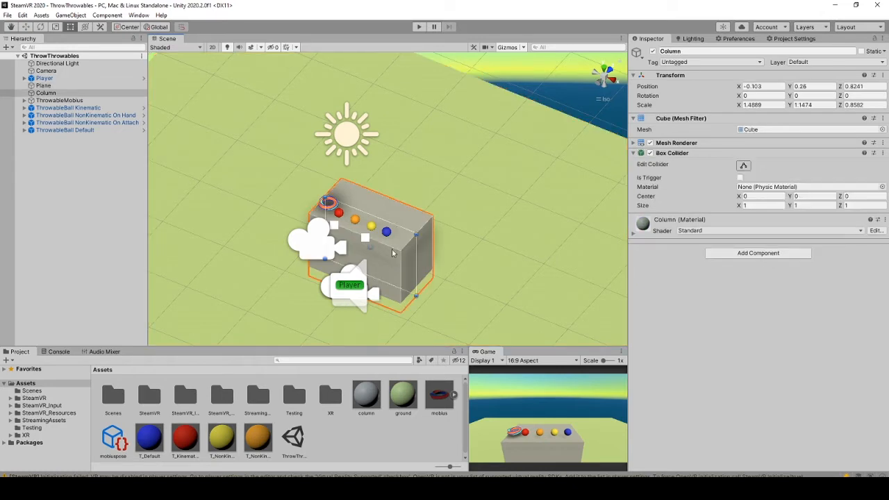
scroll(287, 203, "up", 4)
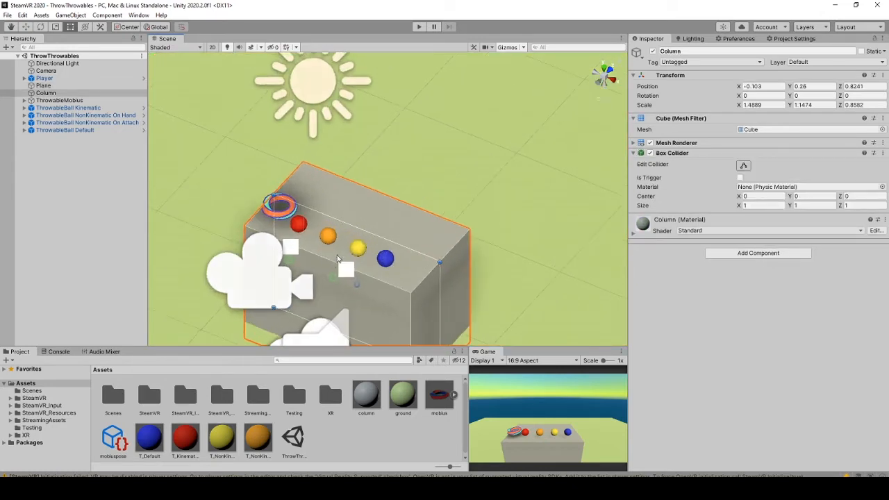
middle_click_drag(315, 290, 309, 215)
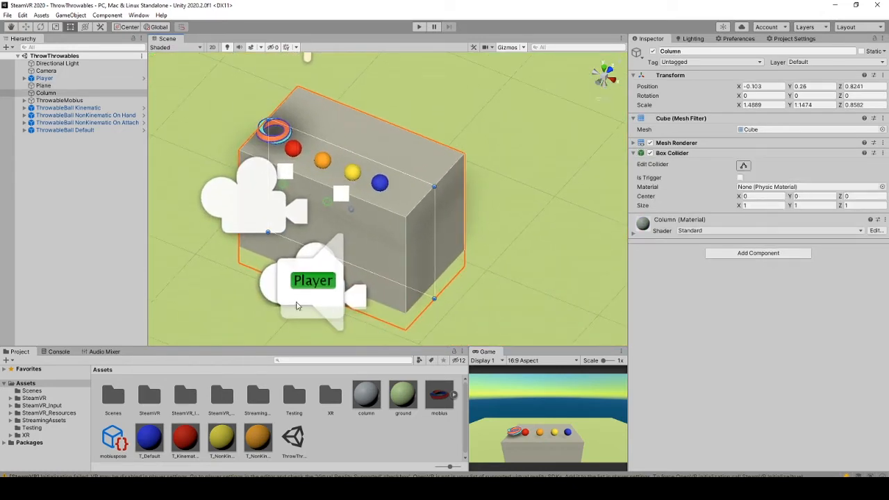
left_click(309, 359)
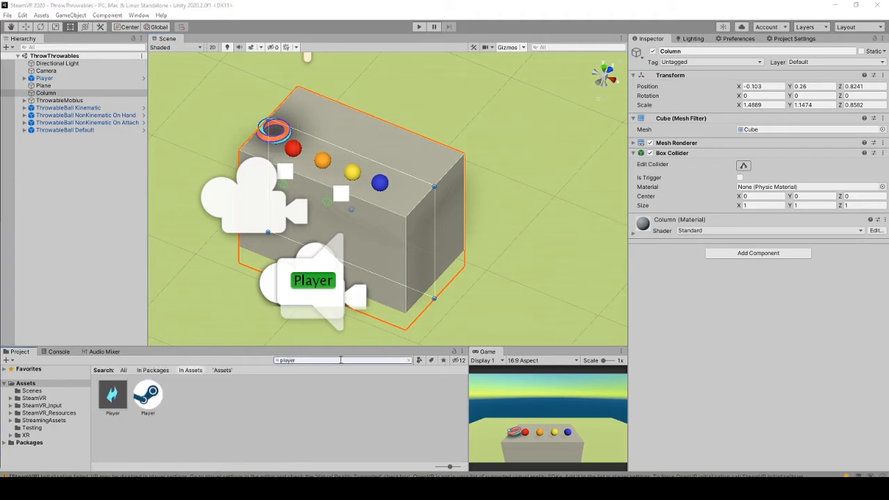
- Inspect the Player prefab asset from the 'player' search results
left_click_drag(341, 360, 225, 371)
left_click_drag(115, 393, 80, 165)
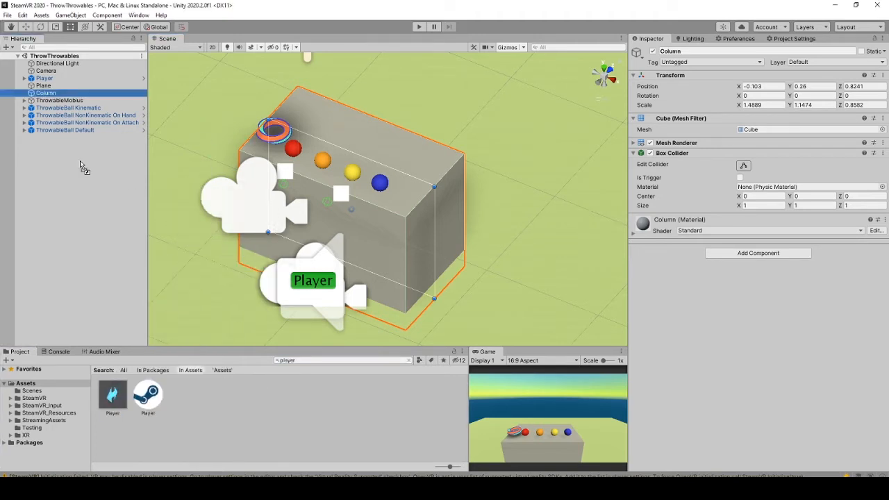
left_click(113, 397)
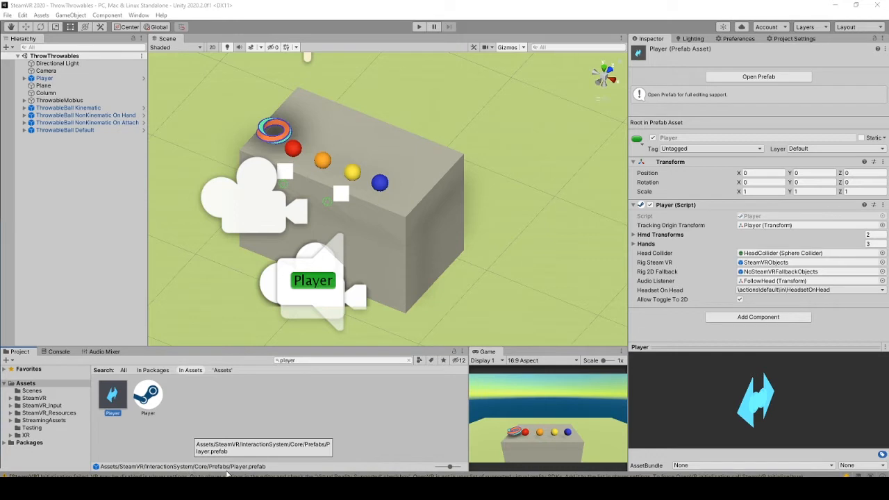
- Search the Project panel for 'throwabl', inspect the ThrowableBall prefab, then clear the selection
left_click(300, 359)
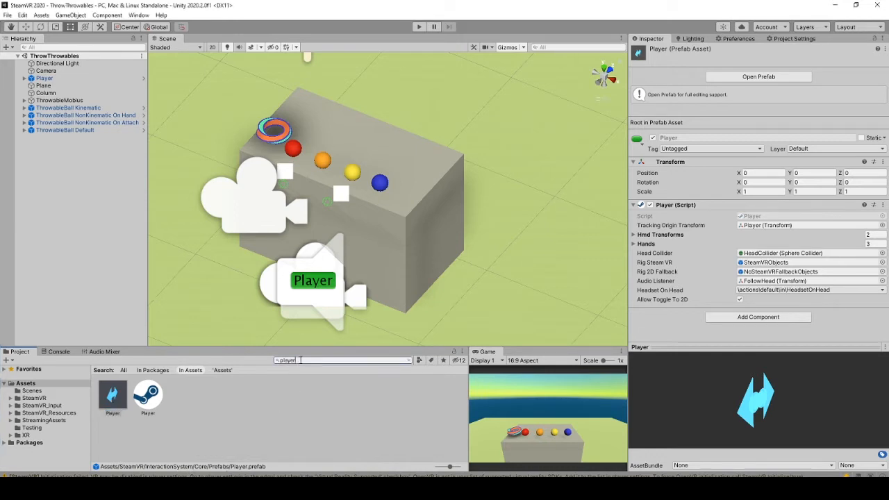
left_click(300, 361)
type("throwabl")
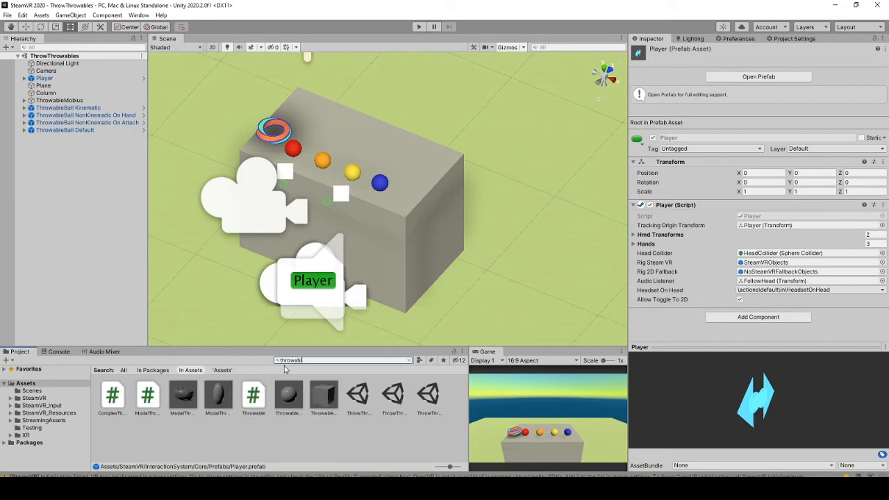
left_click(289, 398)
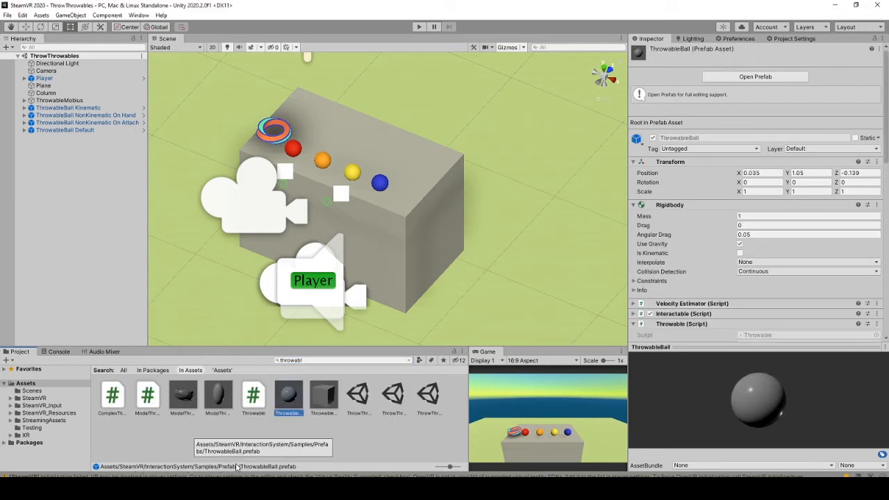
left_click(97, 188)
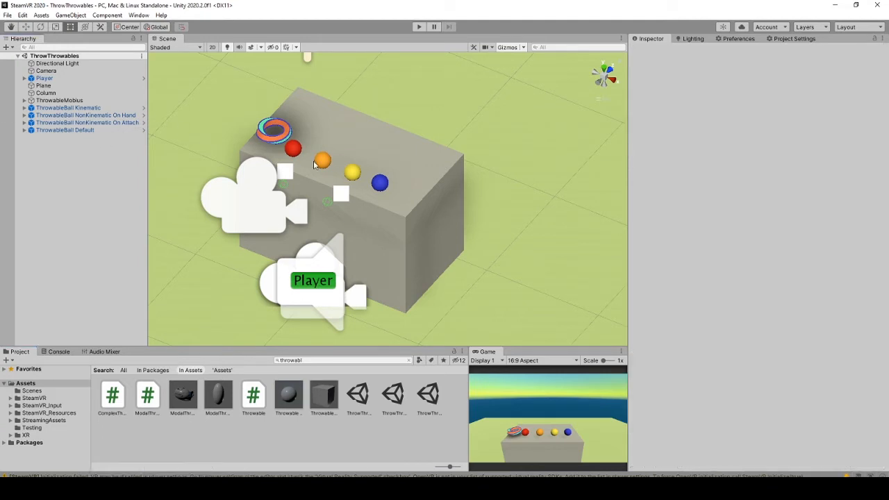
- Select the ThrowableMobius ring and expand its hierarchy to inspect the mobius child object
left_click_drag(398, 215, 417, 262, "alt")
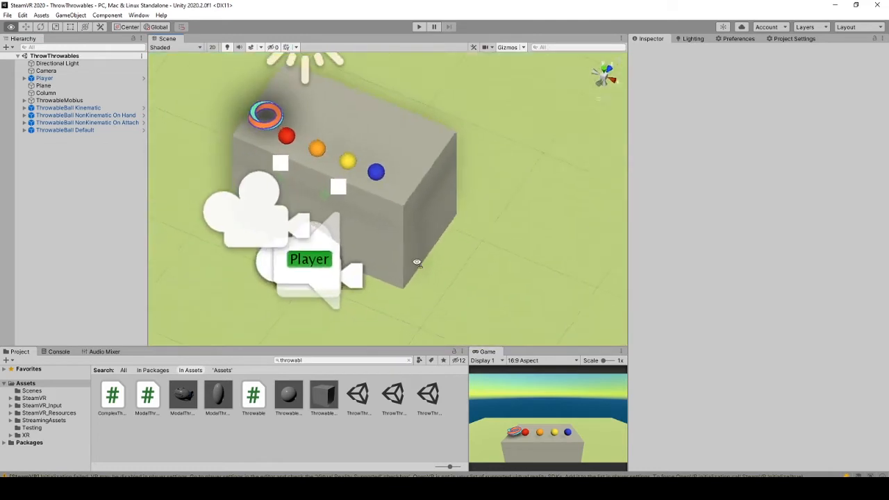
scroll(307, 173, "up", 3)
scroll(306, 172, "up", 3)
middle_click_drag(268, 153, 320, 243)
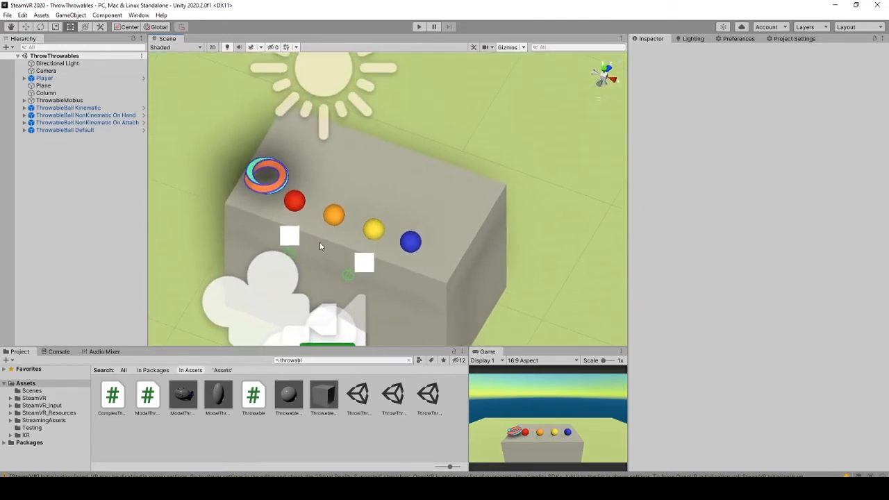
scroll(320, 251, "up", 2)
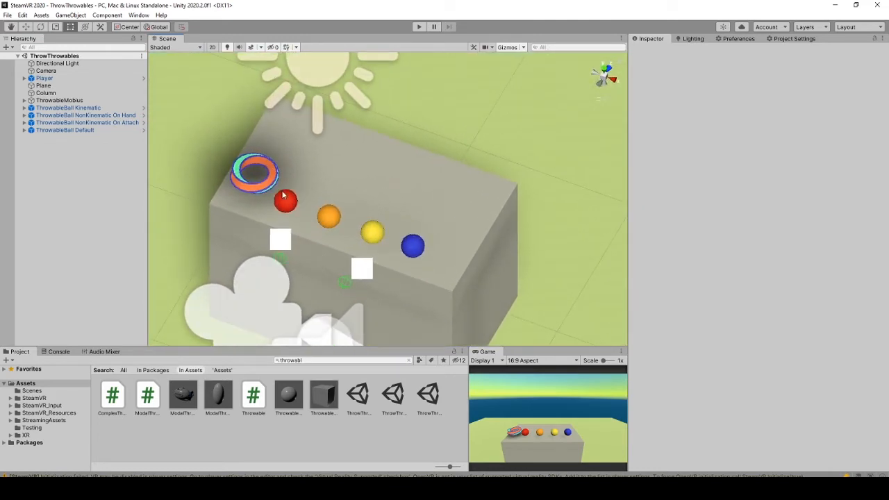
left_click(234, 174)
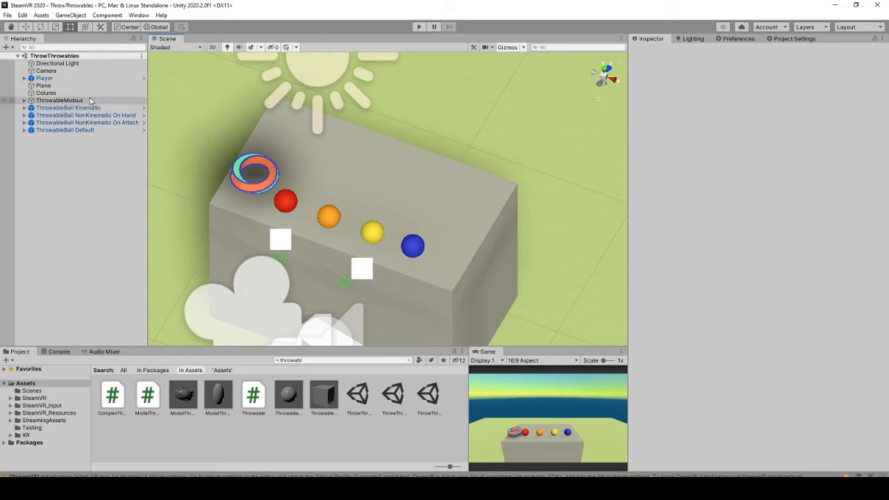
left_click(24, 100)
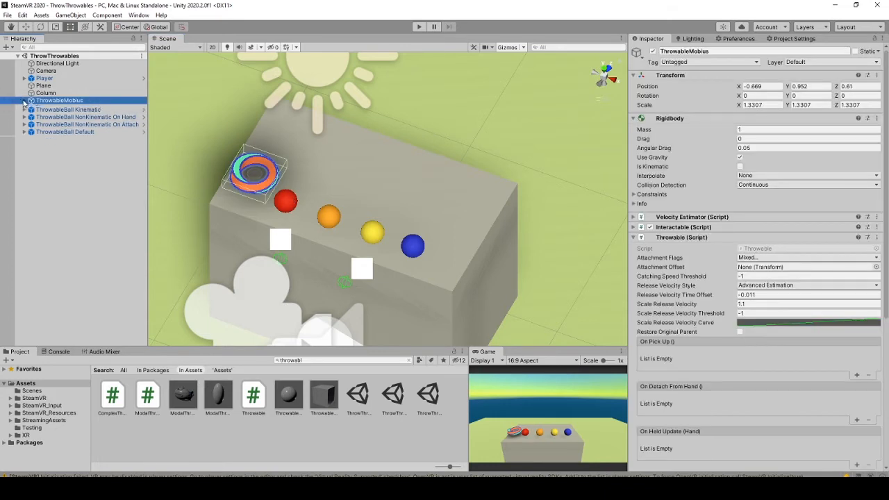
left_click(24, 115)
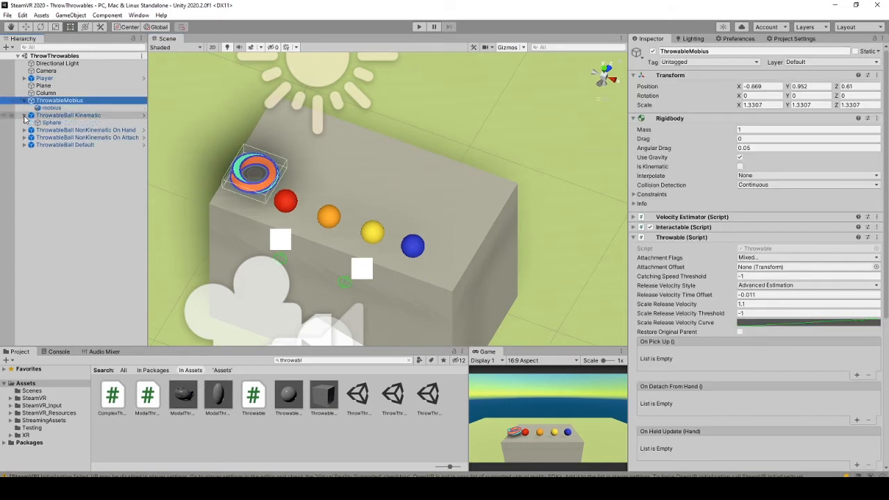
left_click(61, 110)
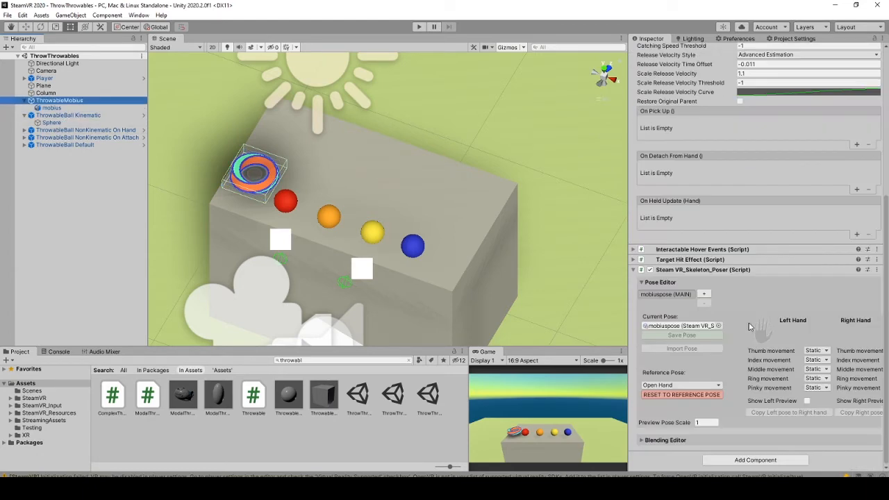
- Toggle the Skeleton Poser's Show Left Preview, then select the ThrowableBall prefab
left_click(763, 332)
left_click(763, 332)
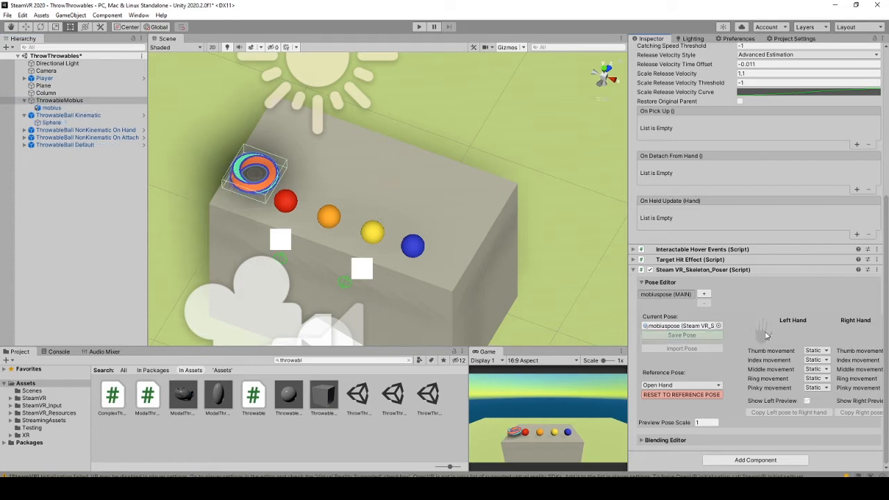
left_click(762, 332)
left_click(763, 332)
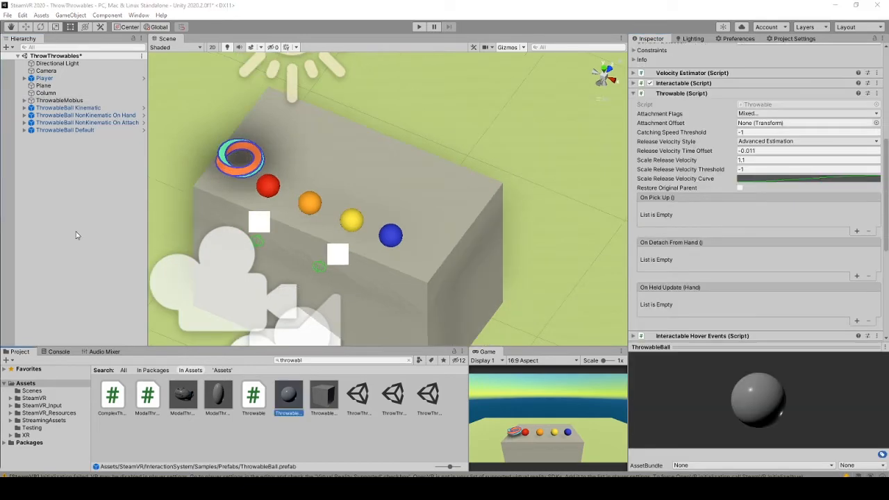
left_click(88, 109)
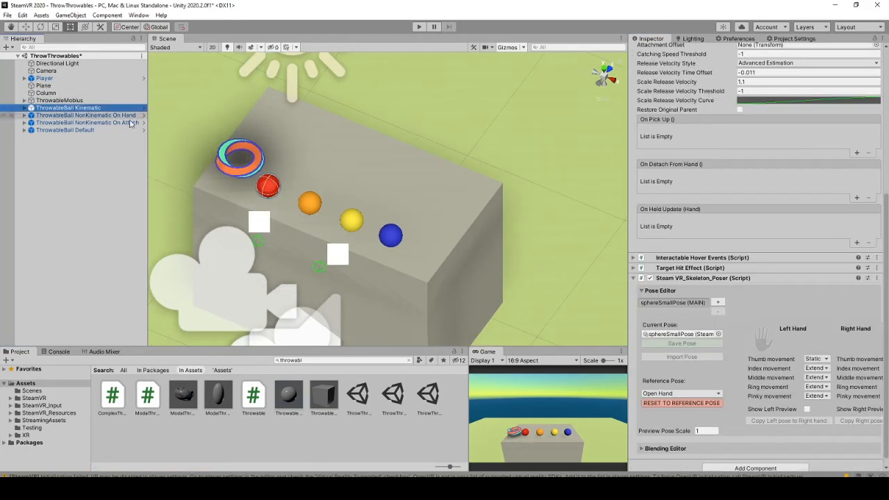
left_click(641, 258)
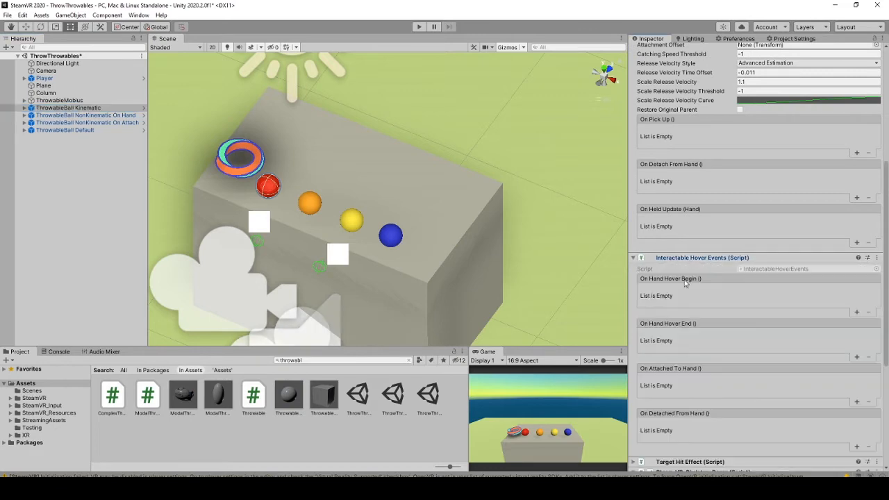
left_click(290, 396)
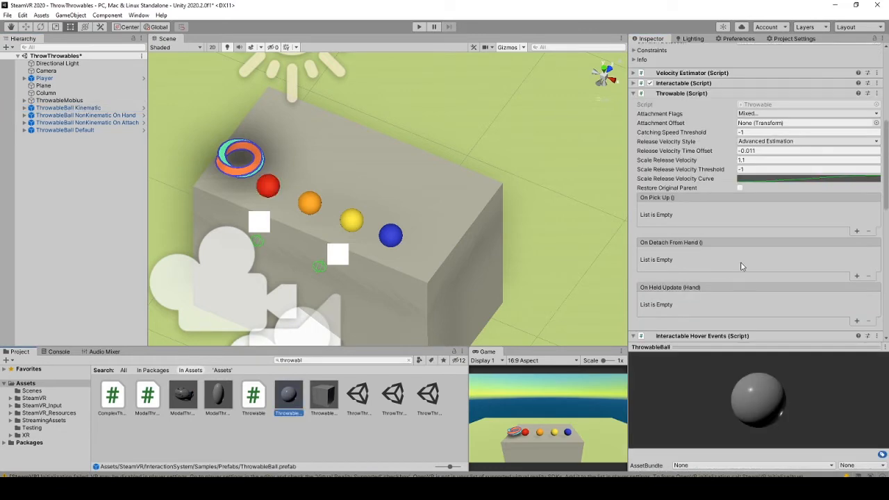
scroll(743, 264, "down", 5)
scroll(722, 260, "up", 10)
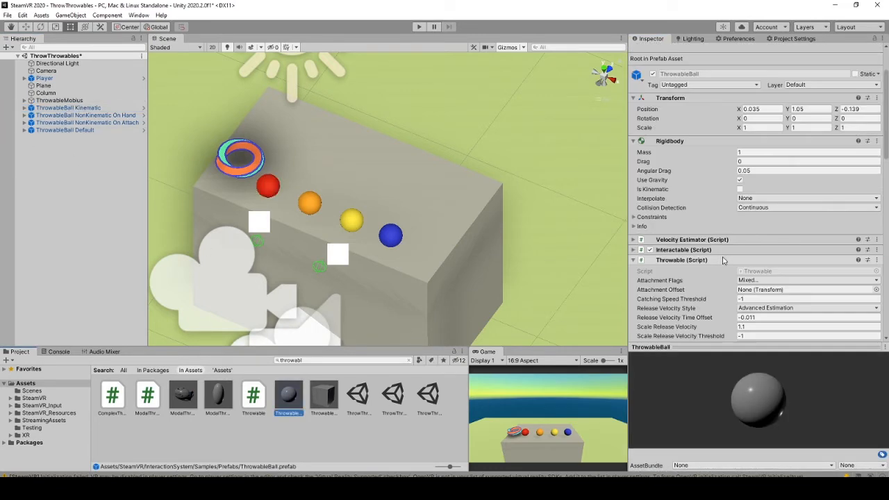
scroll(722, 260, "up", 3)
scroll(723, 226, "down", 10)
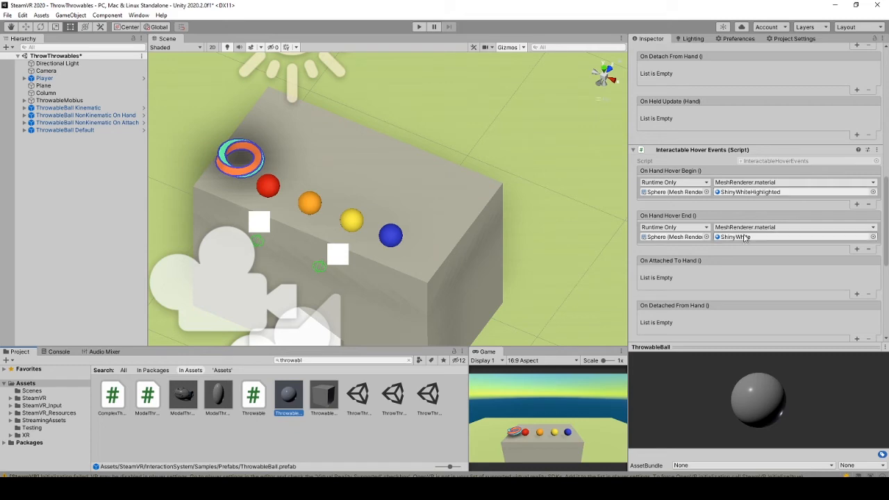
scroll(745, 229, "up", 10)
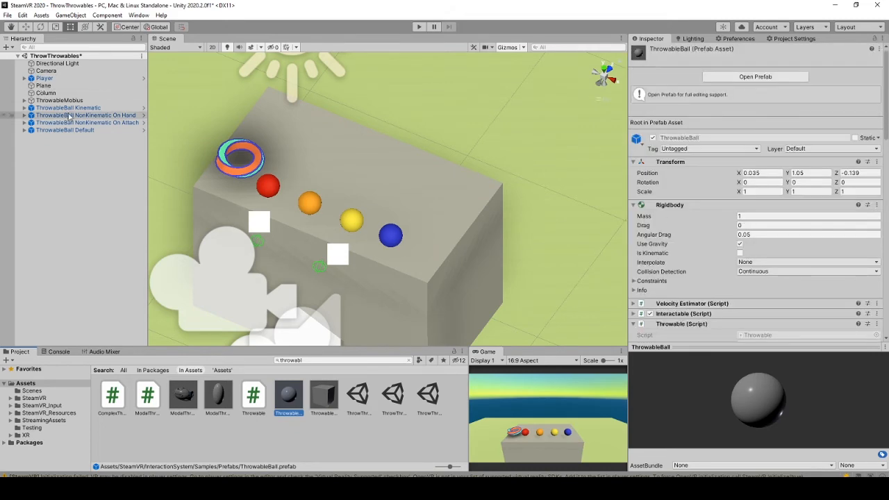
- Click through the Kinematic, NonKinematic On Hand and On Attach example balls
left_click(69, 108)
scroll(748, 283, "down", 9)
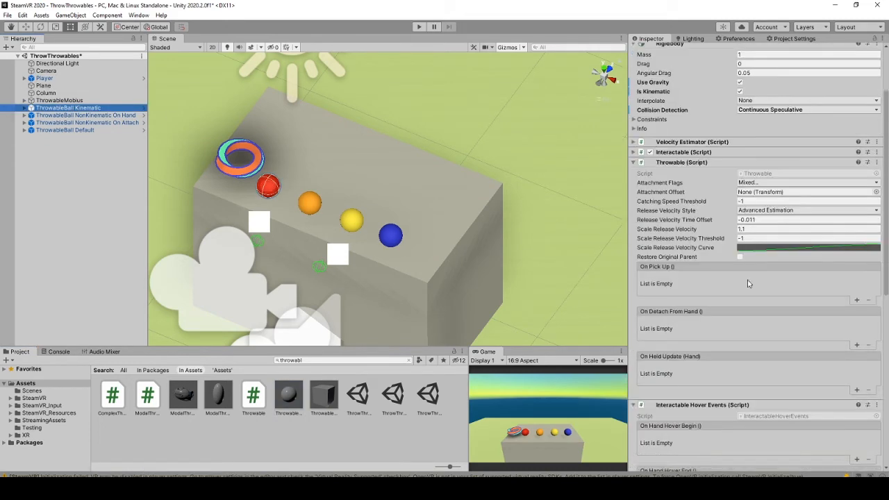
scroll(311, 202, "up", 2)
middle_click_drag(300, 242, 335, 259)
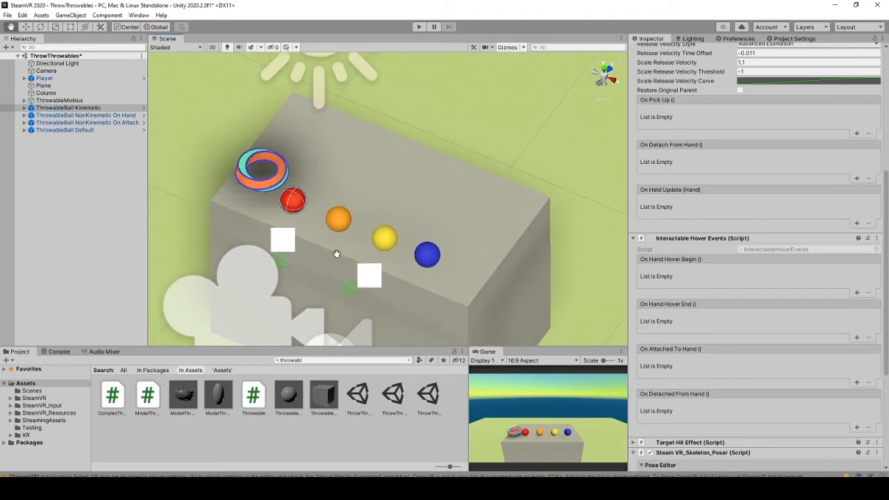
scroll(780, 144, "up", 9)
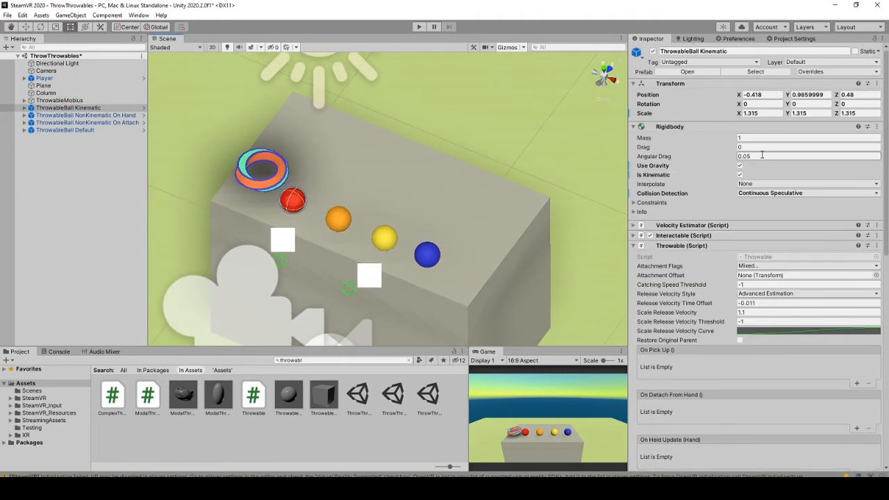
left_click(90, 114)
left_click(90, 123)
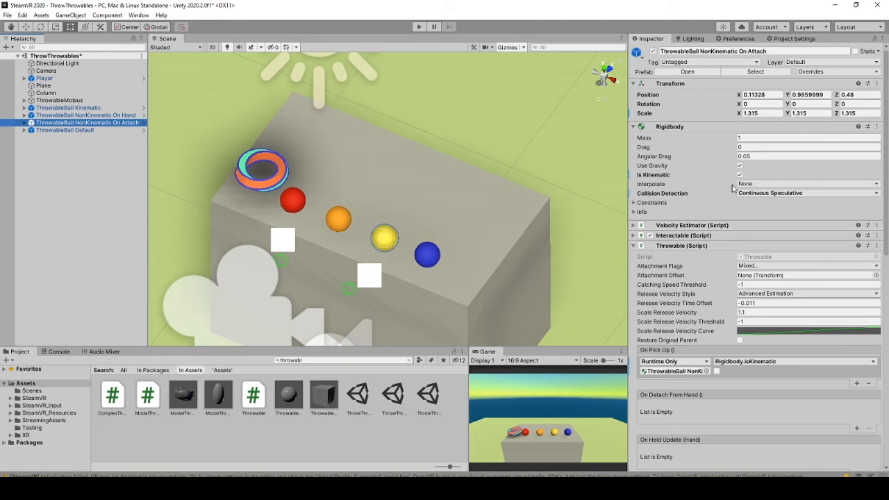
left_click(67, 115)
left_click(67, 108)
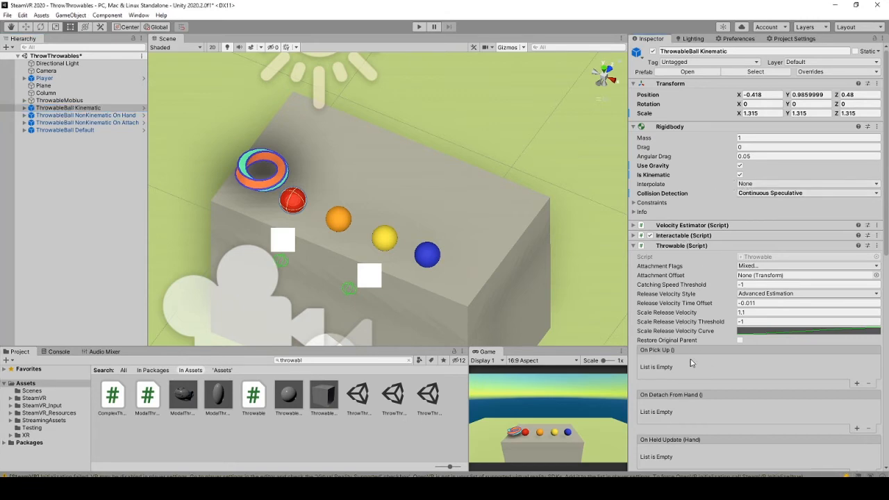
- Check that the On Hand ball's On Pick Up event calls Rigidbody > isKinematic
scroll(696, 365, "down", 3)
left_click(74, 116)
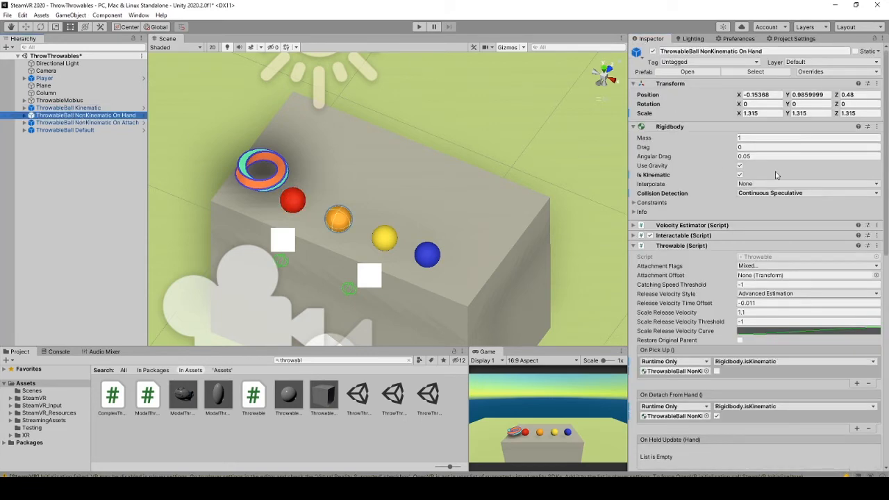
scroll(736, 234, "down", 3)
scroll(735, 235, "down", 3)
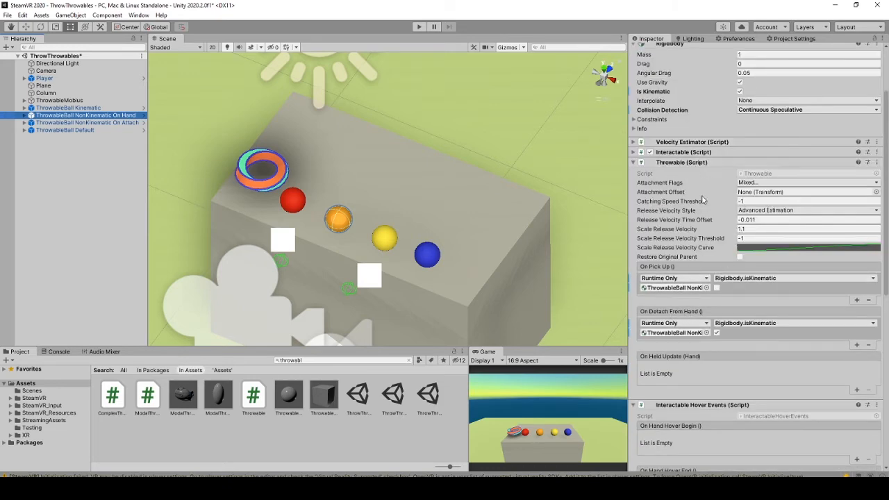
left_click_drag(452, 266, 466, 241, "alt")
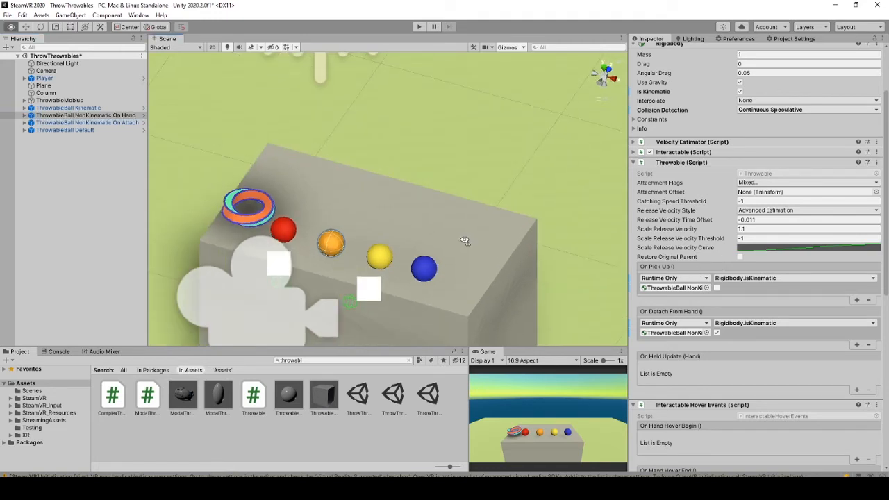
left_click(675, 287)
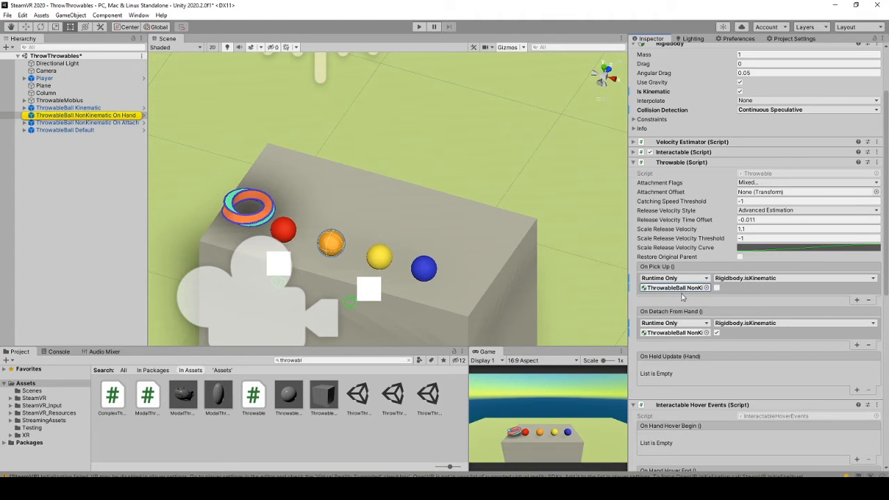
left_click(724, 279)
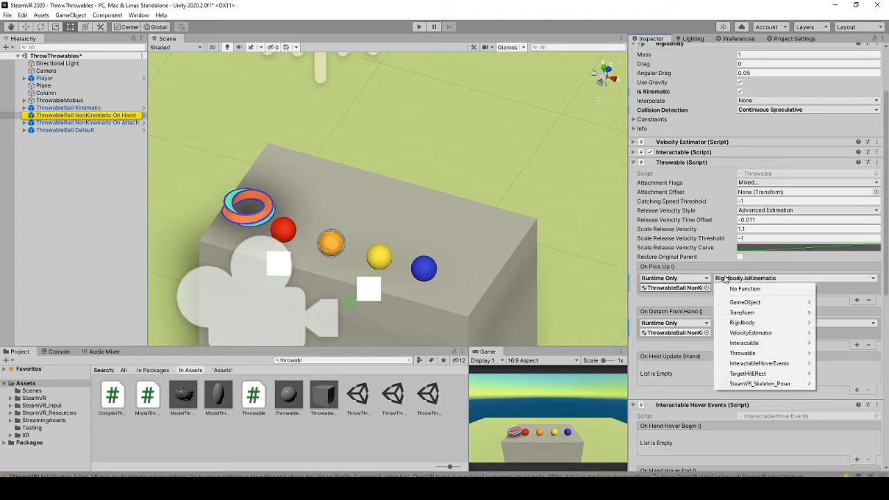
mouse_move(761, 325)
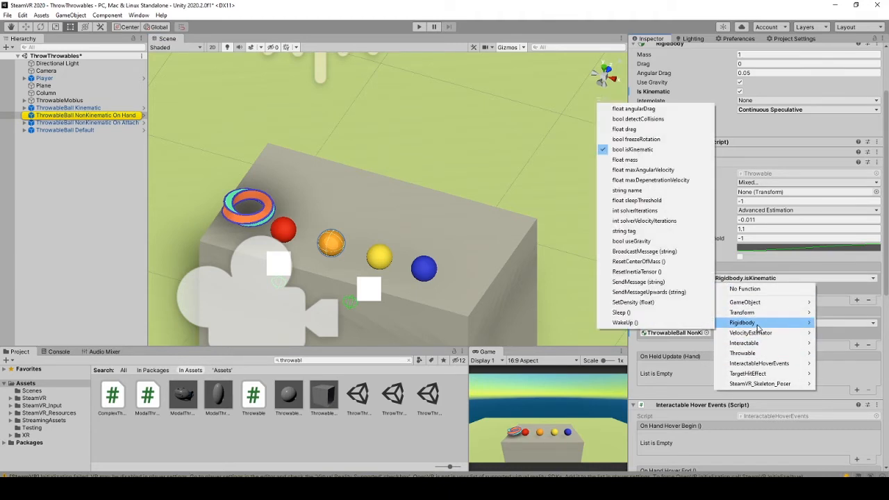
left_click(844, 314)
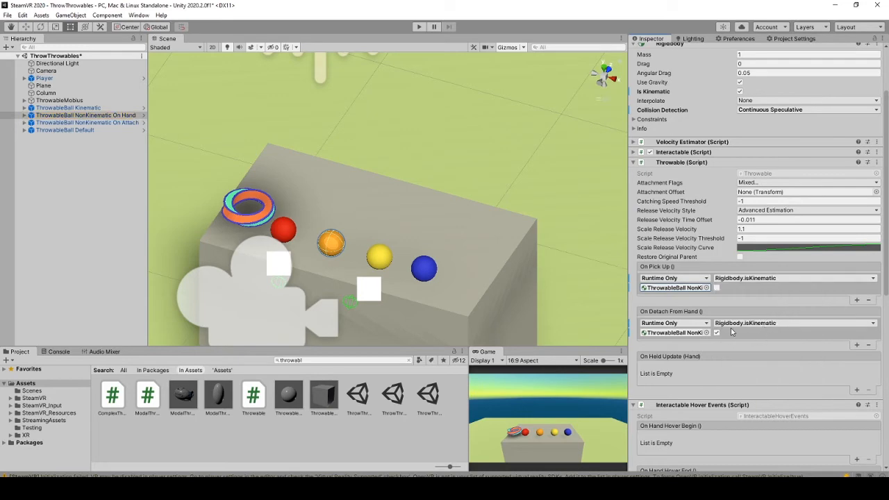
- Select the ThrowableBall NonKinematic On Attach ball in the Hierarchy
scroll(728, 293, "up", 3)
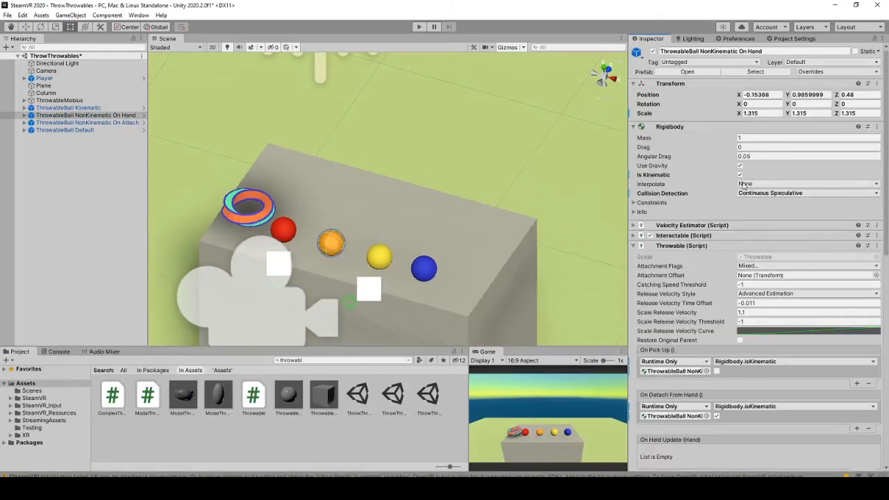
scroll(723, 271, "down", 3)
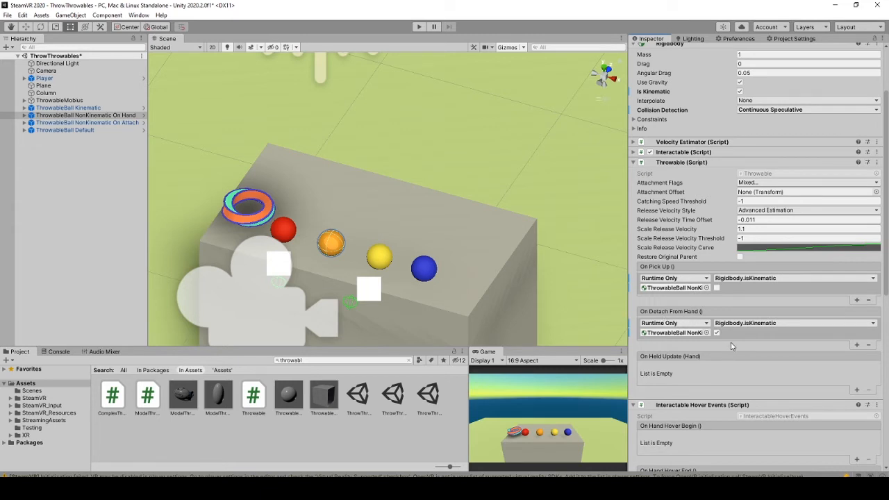
scroll(734, 340, "down", 4)
scroll(734, 341, "up", 6)
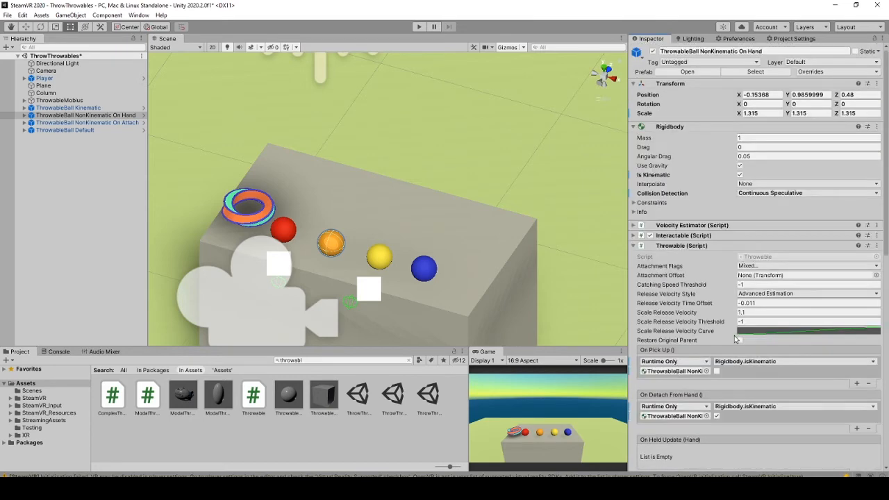
left_click(95, 123)
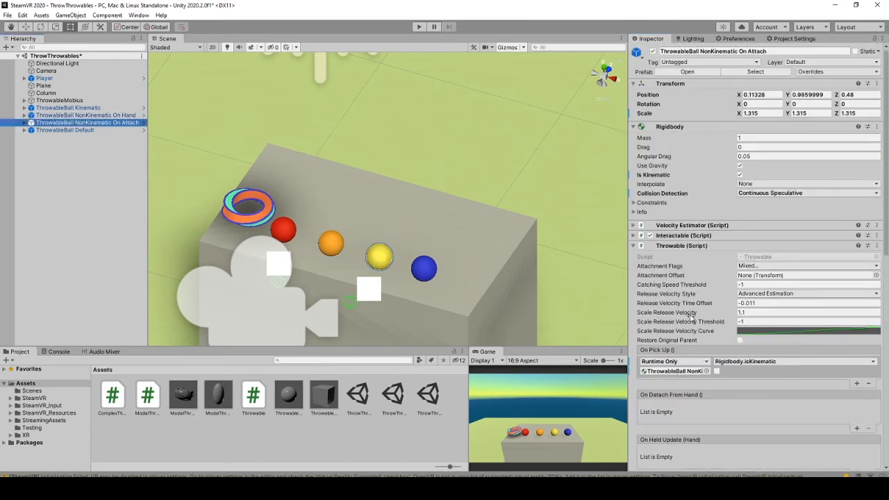
- Compare the NonKinematic On Hand and On Attach balls' settings in the Inspector
left_click(42, 114)
left_click(46, 123)
scroll(795, 434, "down", 3)
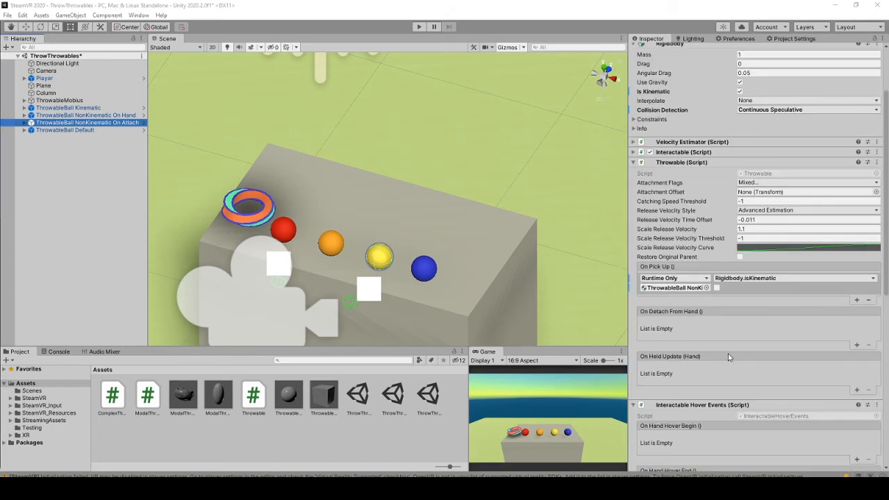
scroll(723, 317, "down", 6)
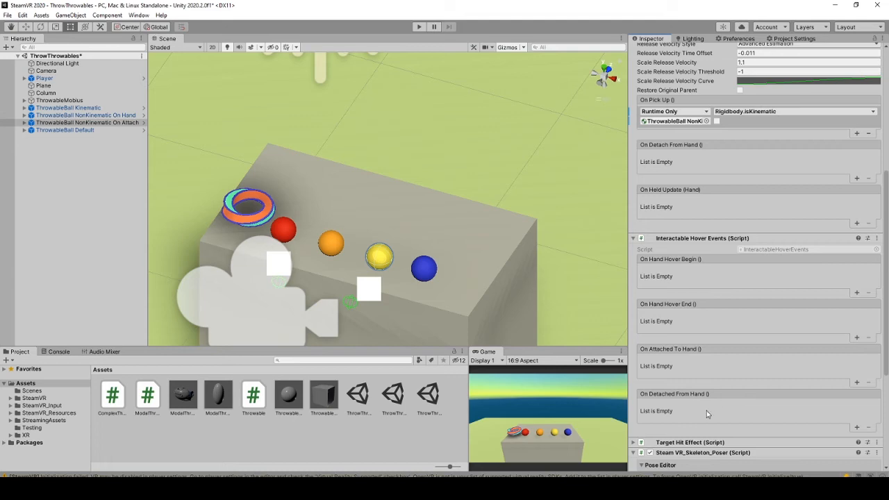
scroll(706, 389, "up", 8)
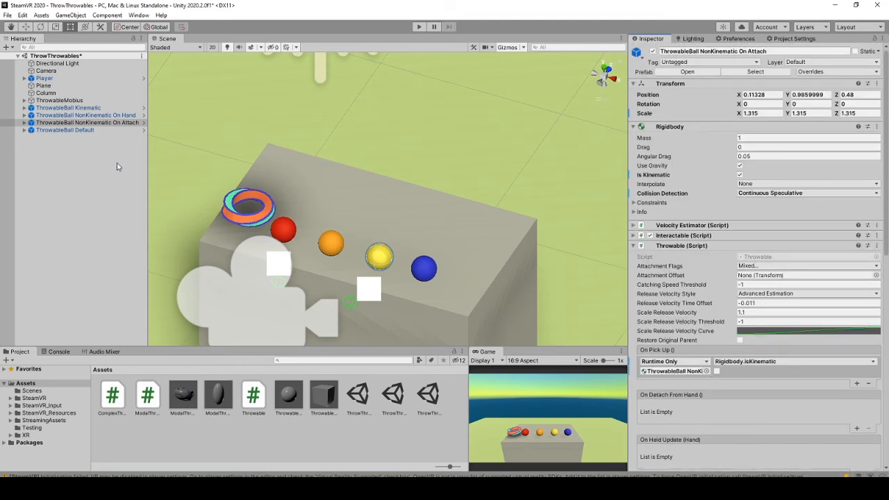
- Select ThrowableBall Default and tick Is Kinematic on its Rigidbody
left_click(105, 131)
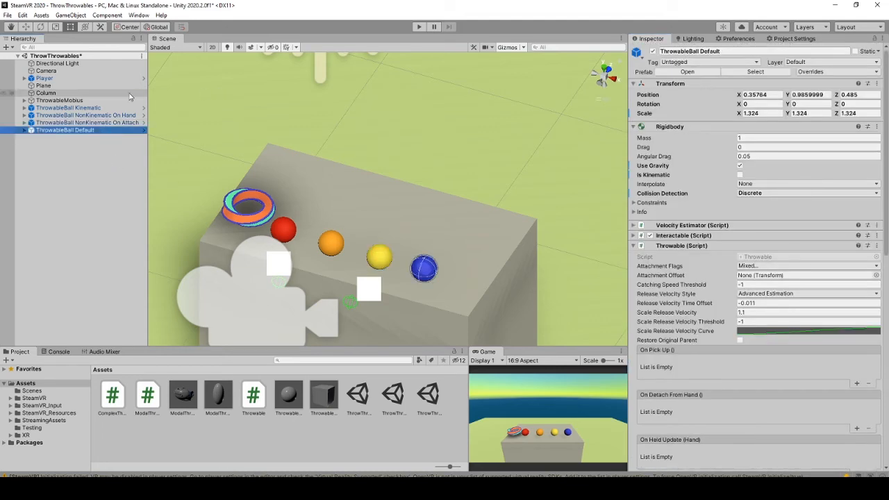
left_click(118, 115)
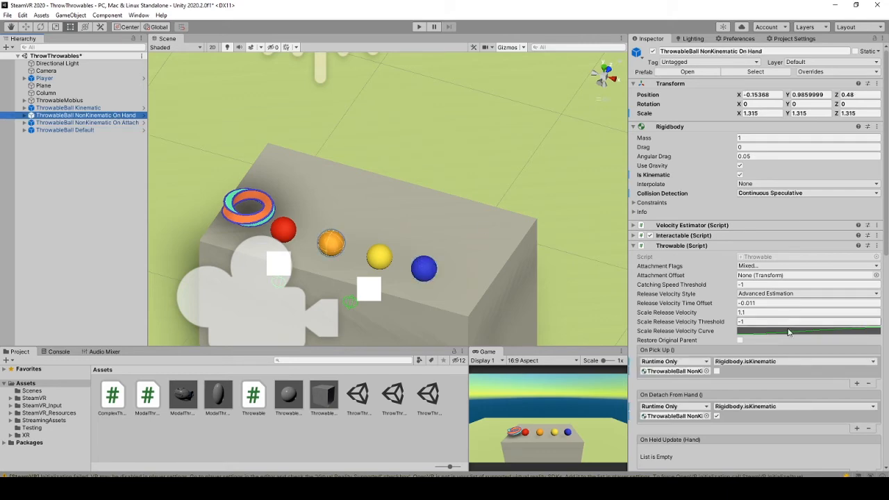
left_click(69, 130)
scroll(762, 362, "down", 8)
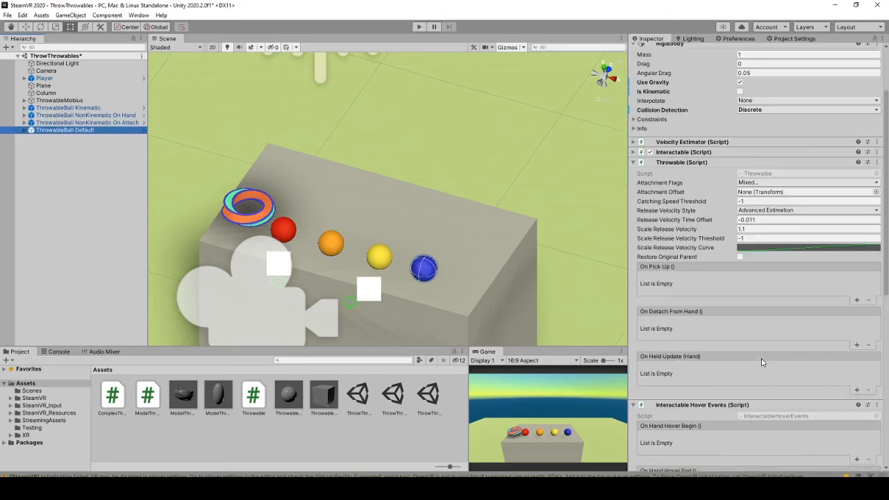
scroll(719, 301, "up", 8)
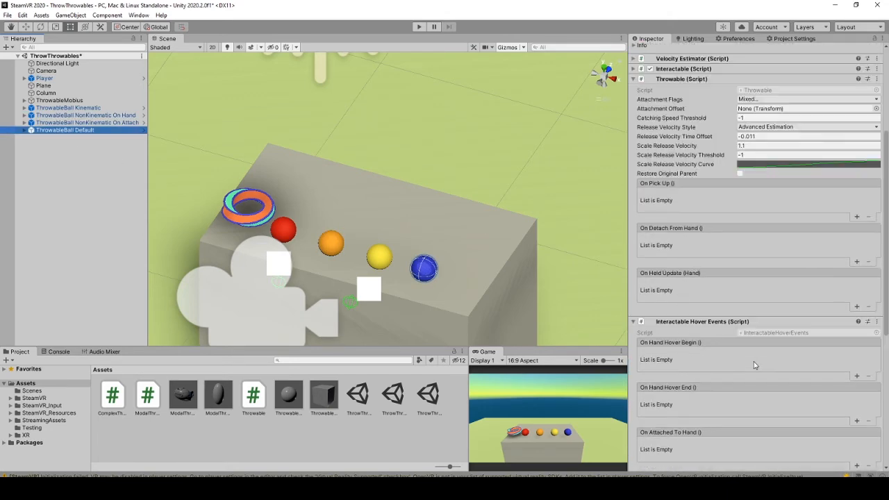
left_click(740, 175)
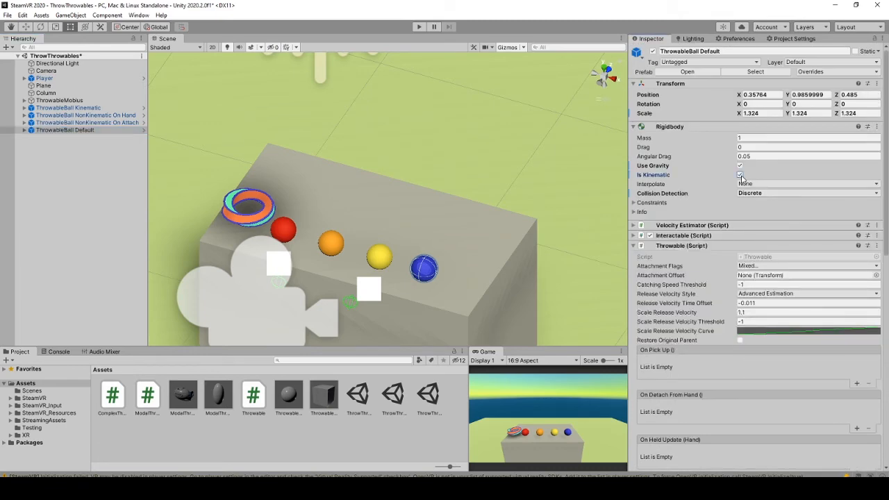
scroll(729, 264, "down", 10)
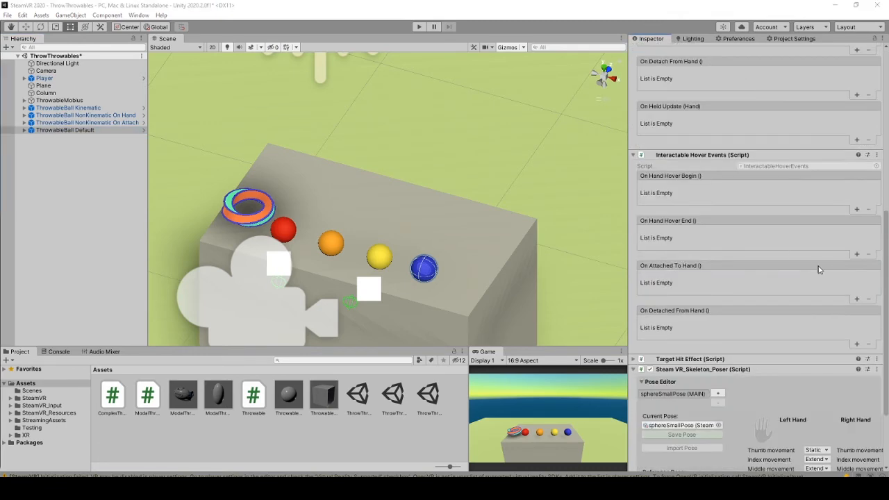
- Add an On Attached To Hand entry targeting ThrowableBall Default that sets Rigidbody.isKinematic off
left_click(857, 300)
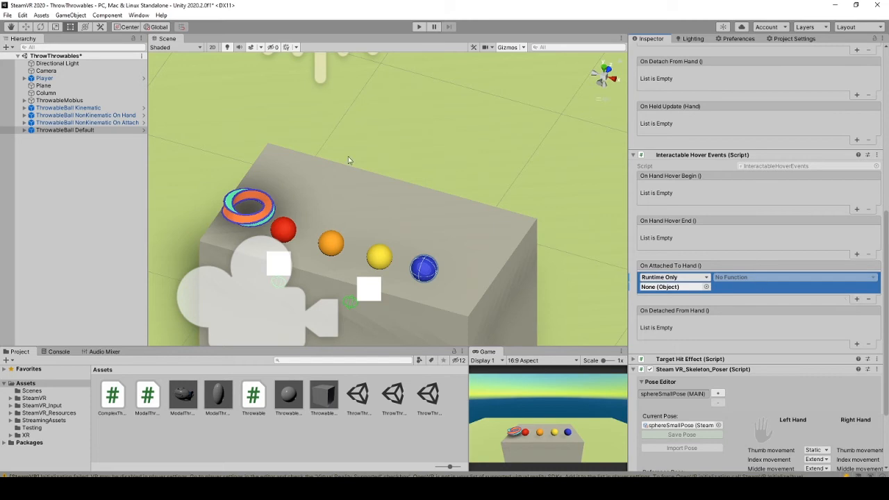
left_click_drag(71, 132, 660, 289)
left_click(735, 278)
mouse_move(754, 322)
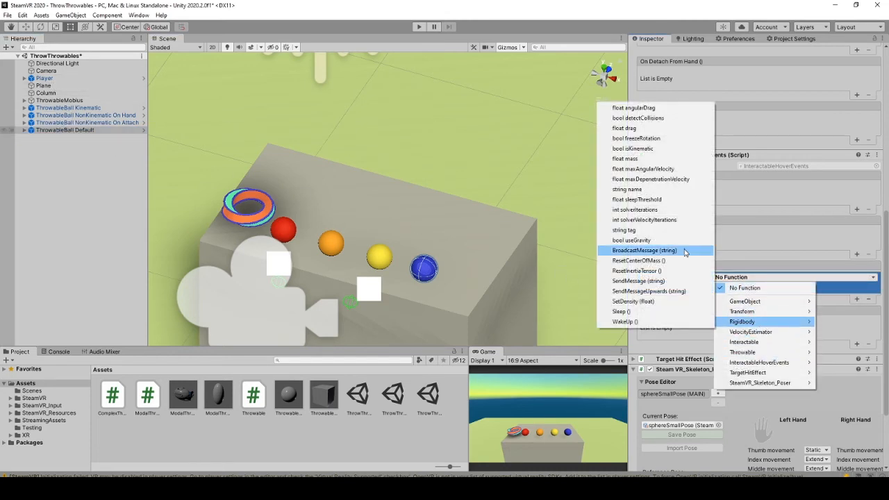
left_click(650, 149)
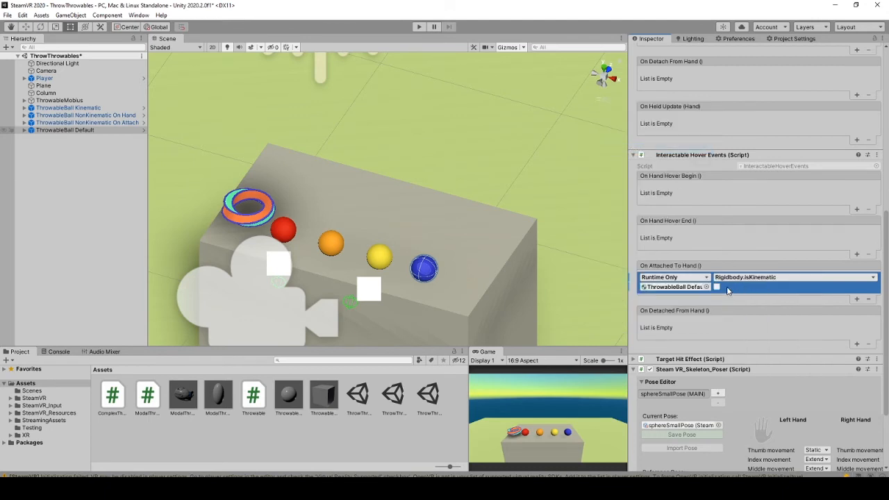
- Add an On Detached From Hand entry that sets Rigidbody.isKinematic back on
left_click(857, 344)
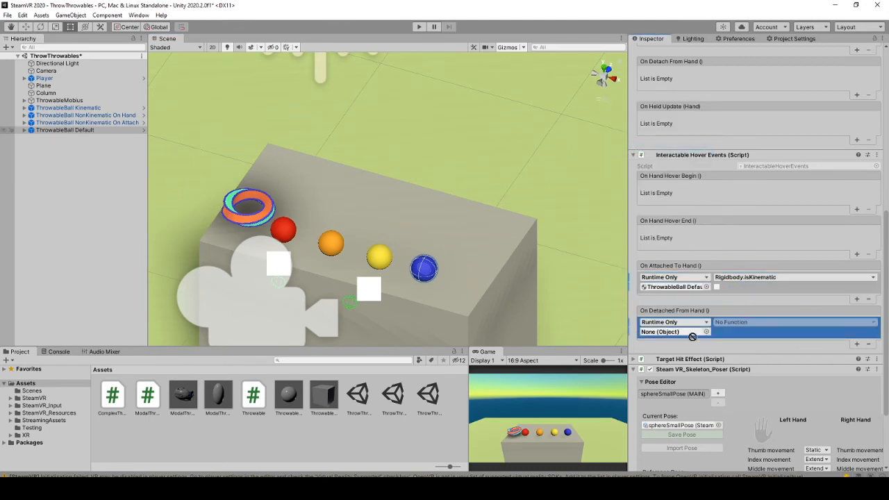
left_click(736, 323)
mouse_move(742, 366)
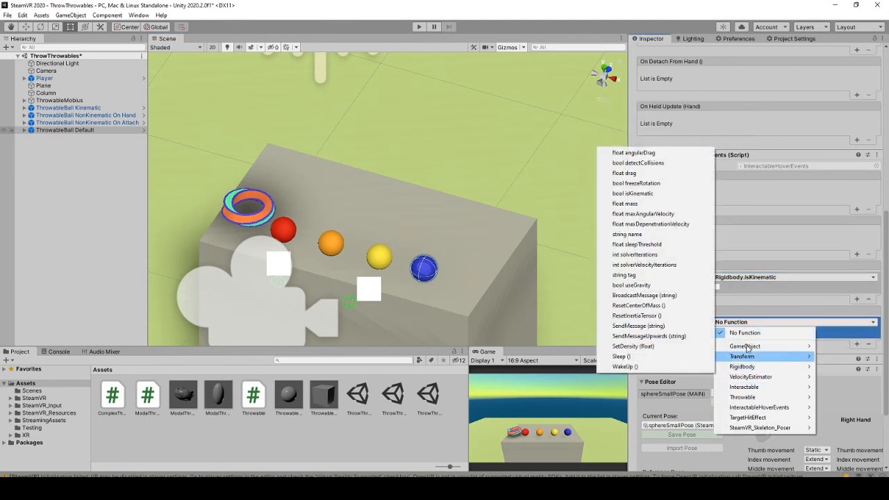
left_click(633, 193)
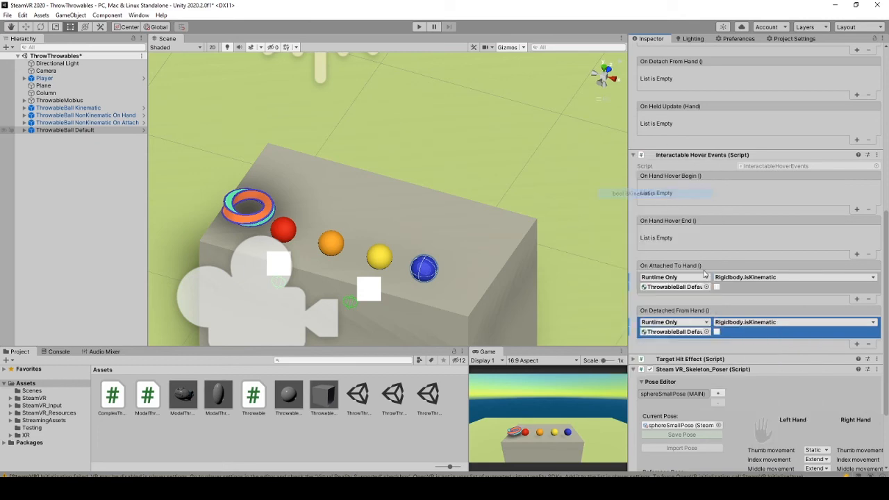
scroll(741, 345, "up", 3)
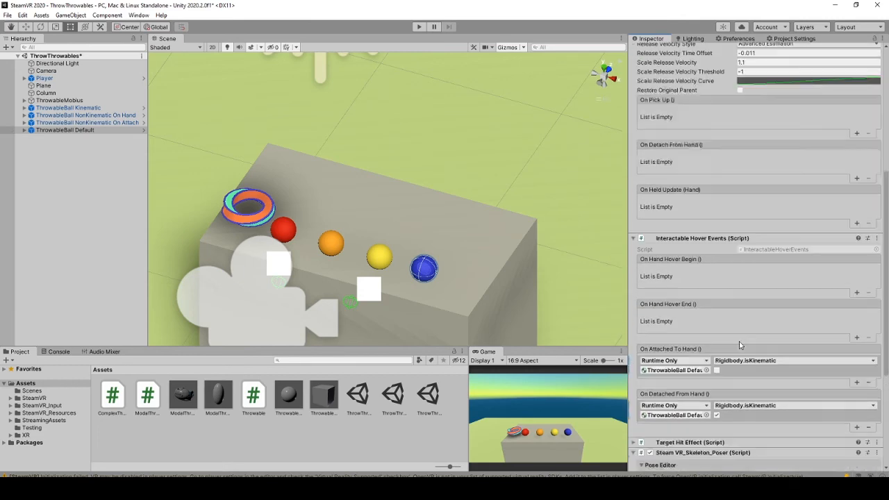
scroll(740, 345, "down", 3)
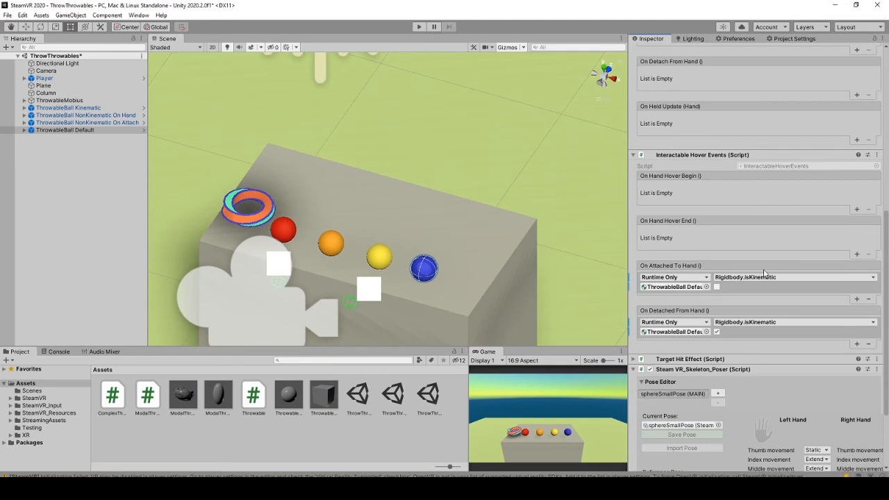
scroll(763, 285, "up", 1)
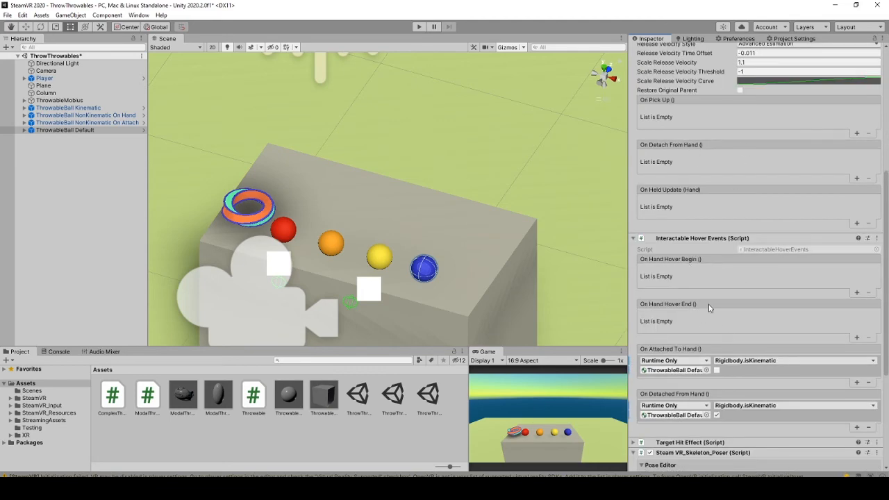
scroll(709, 304, "up", 3)
scroll(709, 304, "down", 2)
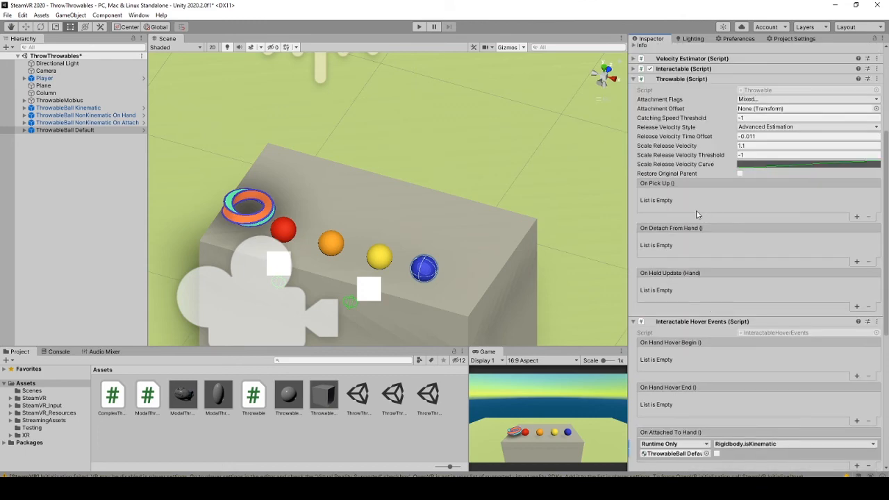
scroll(719, 225, "down", 2)
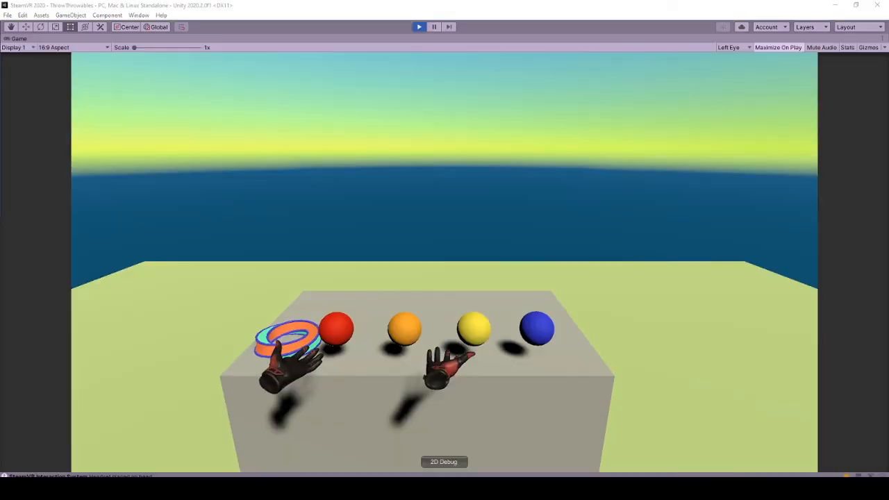